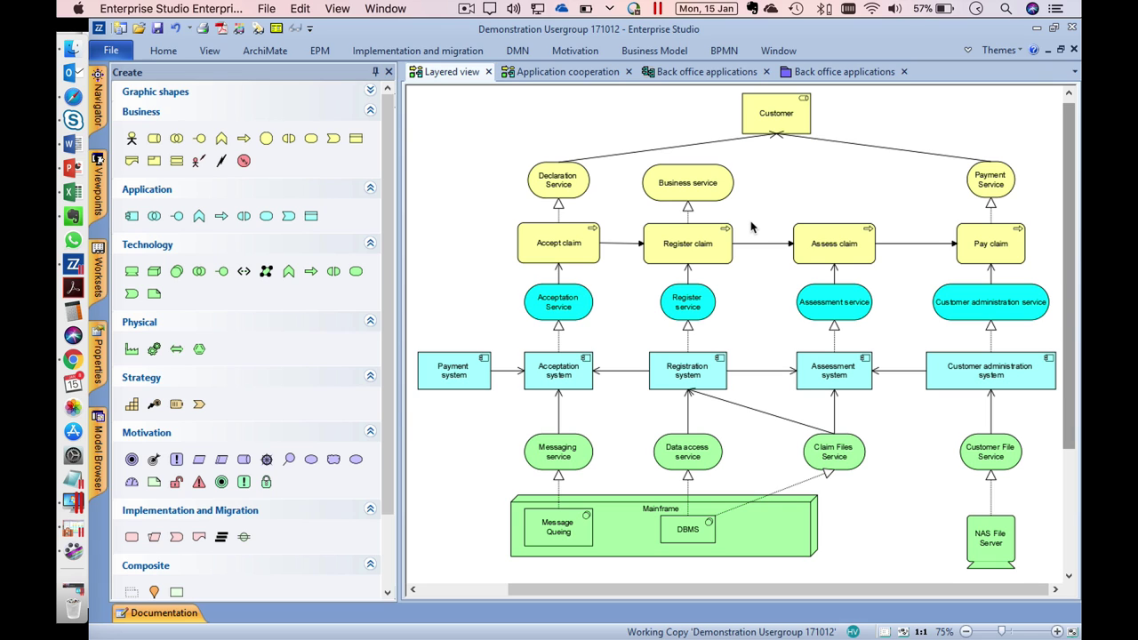
Collapse the Create element palette to widen the layered view diagram.
left_click(388, 72)
Generate a layered view for the Registration system from the Application cooperation diagram.
left_click(288, 78)
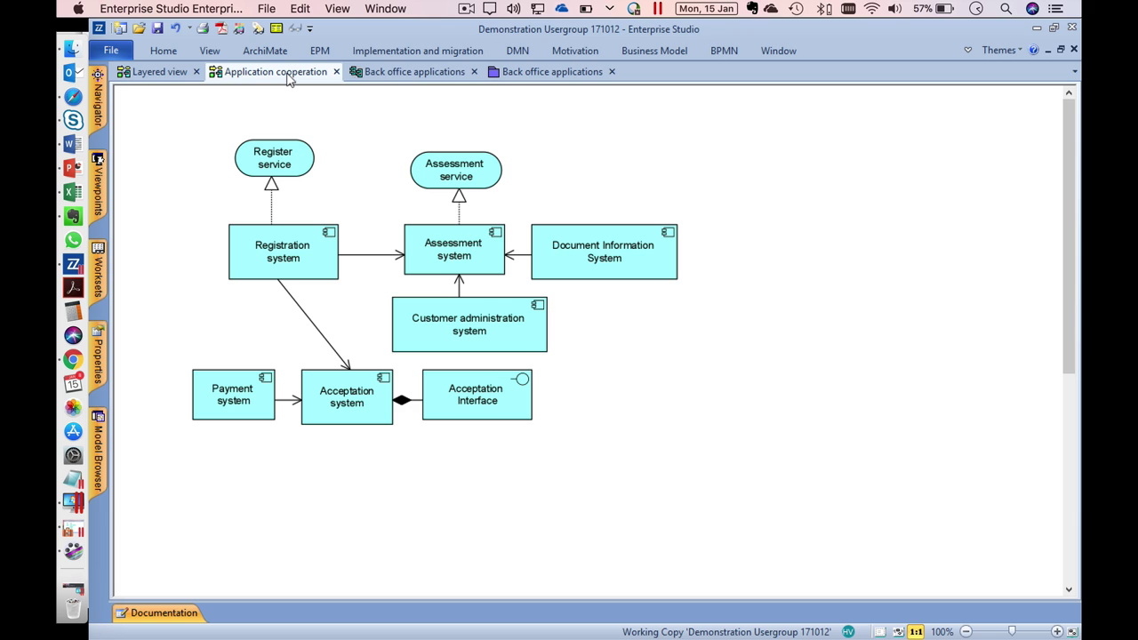
right_click(282, 256)
left_click(362, 469)
left_click(701, 547)
left_click(723, 321)
Colour the Back office applications landscape by the Business risk metric.
left_click(788, 71)
left_click(400, 75)
left_click(321, 51)
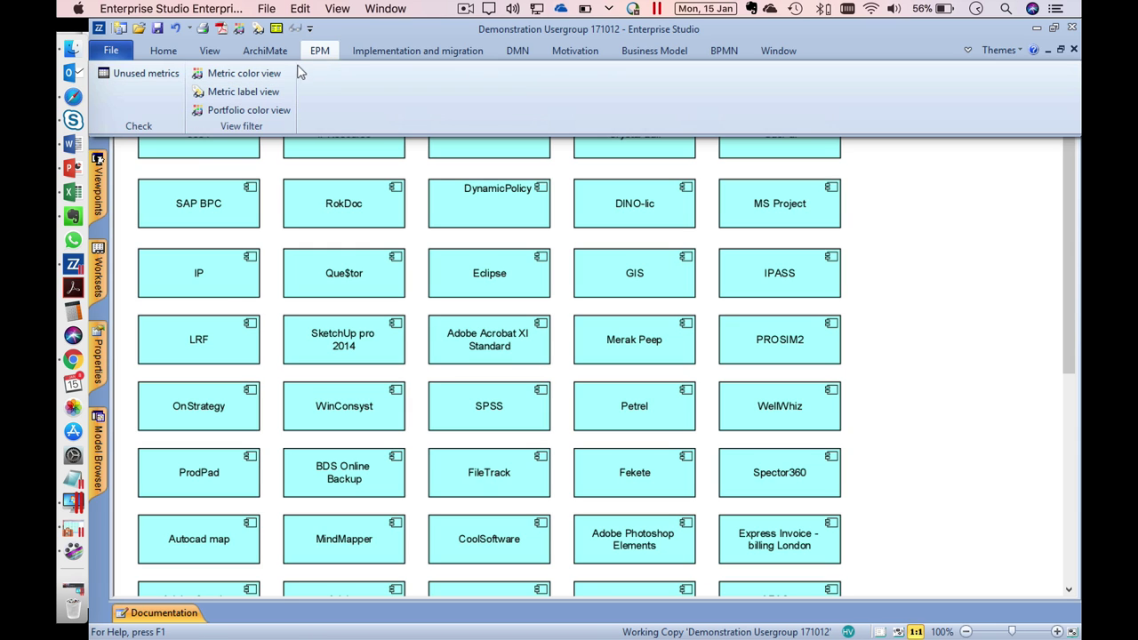
left_click(242, 74)
type("risk")
left_click(647, 358)
left_click(725, 546)
Label each back office application with its Application costs metric.
left_click(319, 50)
left_click(204, 87)
type("costs")
left_click(656, 373)
left_click(725, 547)
Remove the Business risk colouring and cost labels, then show the Back office applications dashboard.
left_click(257, 28)
left_click(575, 75)
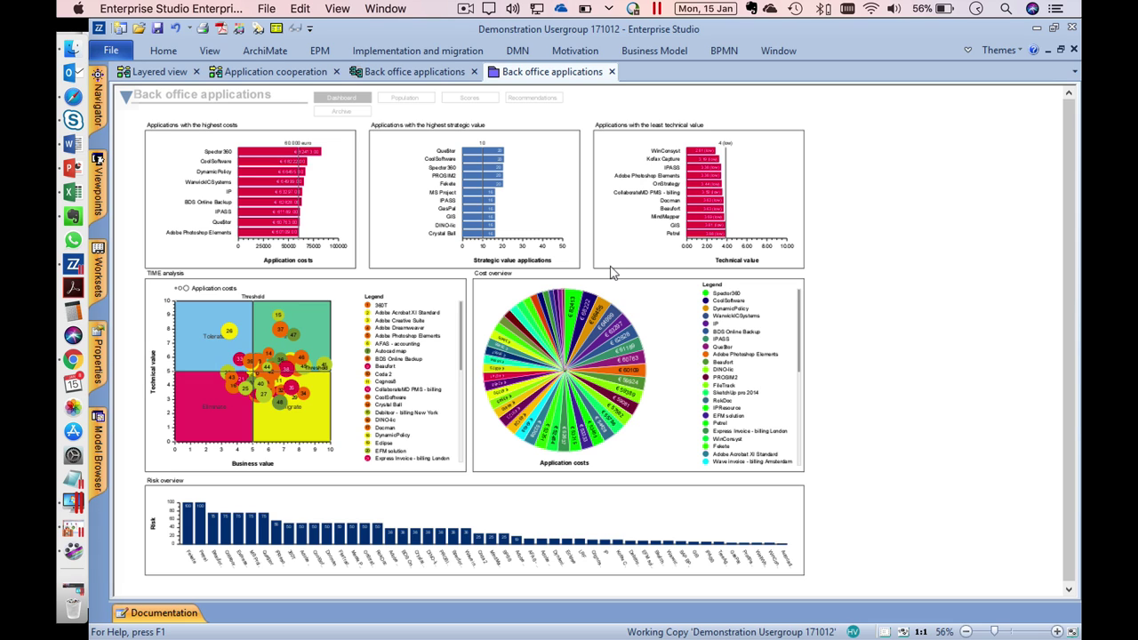